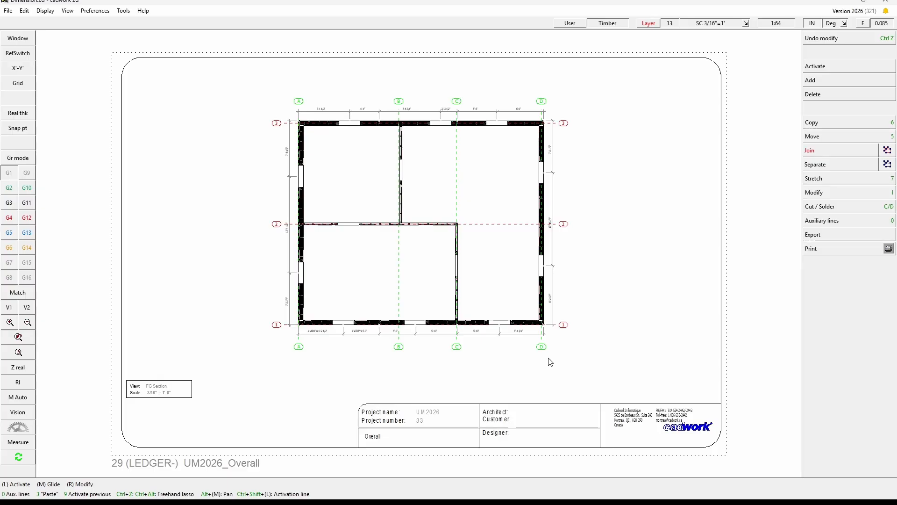
{"action": "mouse_move", "coordinate": [248, 369]}
{"action": "left_mouse_down"}
{"action": "mouse_move", "coordinate": [428, 299]}
{"action": "mouse_move", "coordinate": [428, 286]}
{"action": "left_mouse_up"}
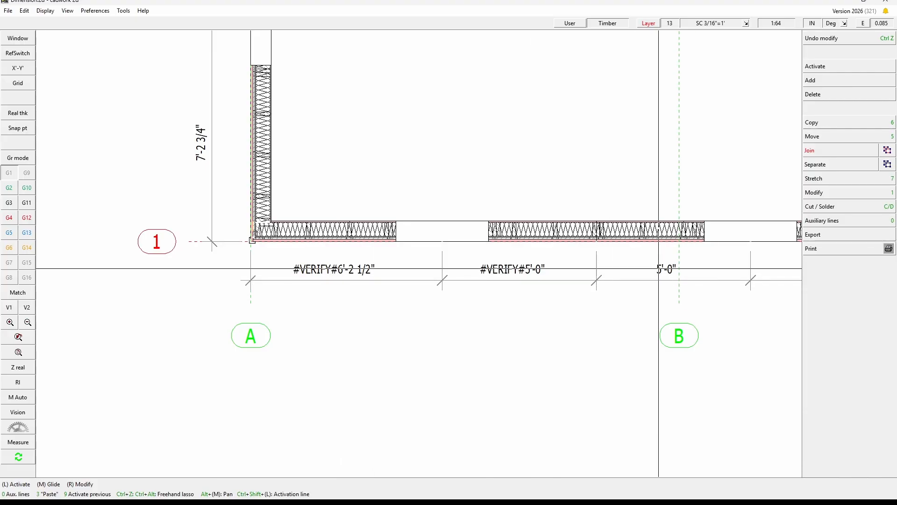
{"action": "double_click", "coordinate": [658, 269]}
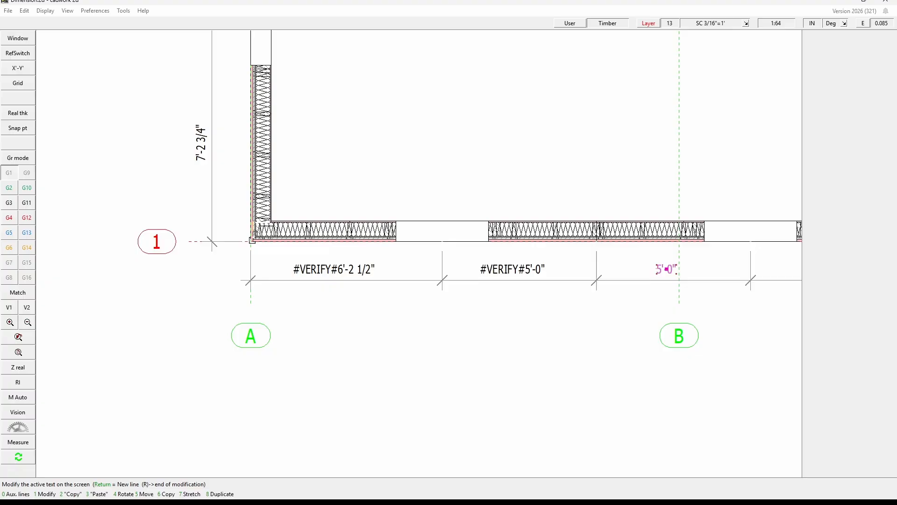
{"action": "right_click", "coordinate": [630, 361]}
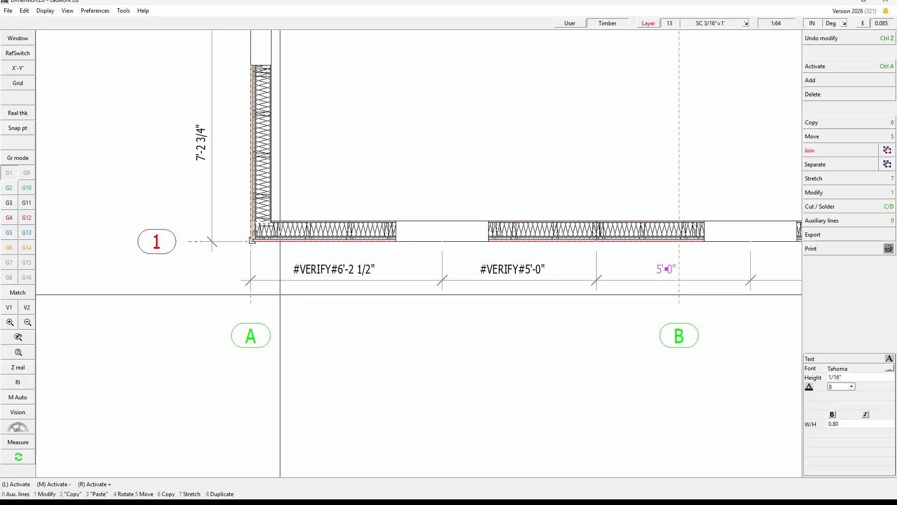
{"action": "left_click_drag", "start_coordinate": [269, 297], "coordinate": [559, 211]}
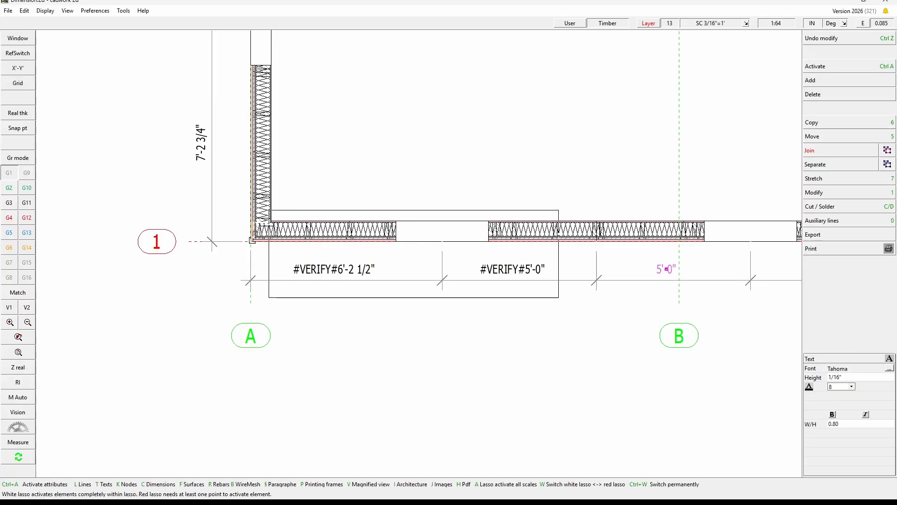
{"action": "left_click", "coordinate": [559, 211]}
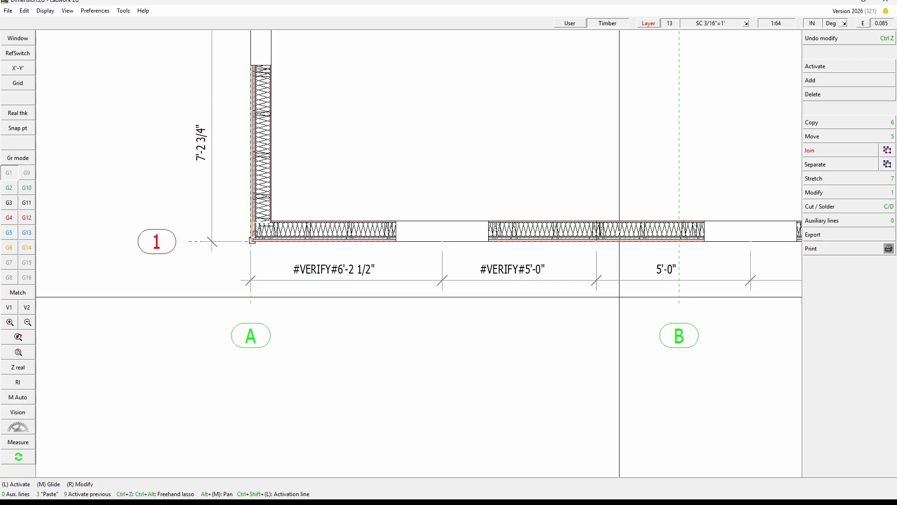
Apply the predefined REVISED comment to the 5'-0" segment crossing grid line B in the lower dimension chain.
{"action": "left_click", "coordinate": [625, 280]}
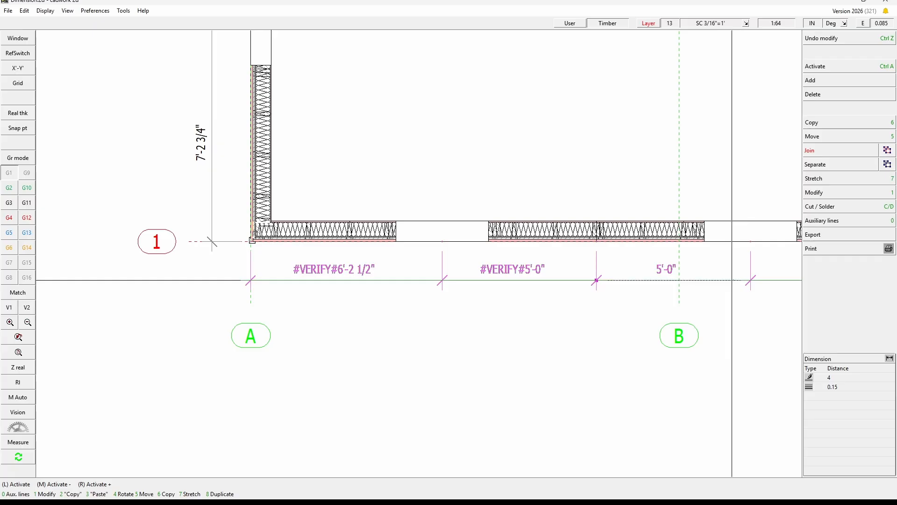
{"action": "left_click", "coordinate": [824, 196]}
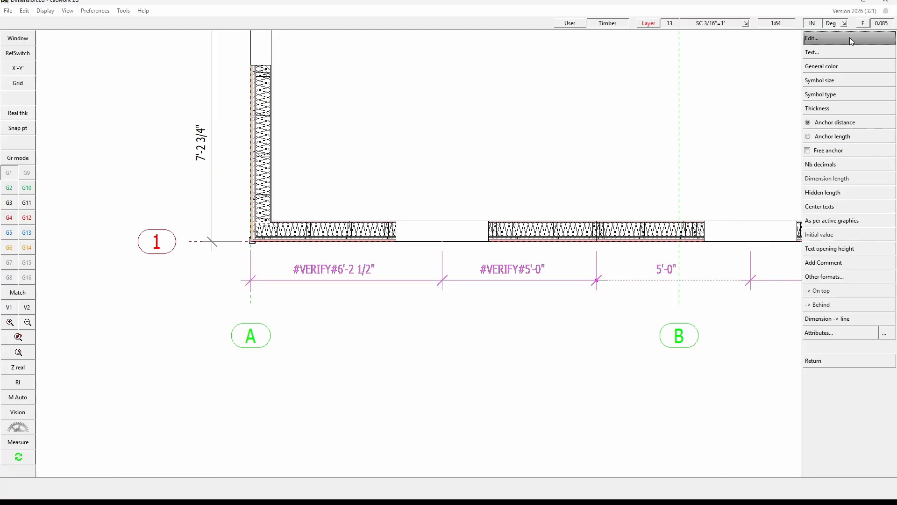
{"action": "left_click", "coordinate": [833, 263]}
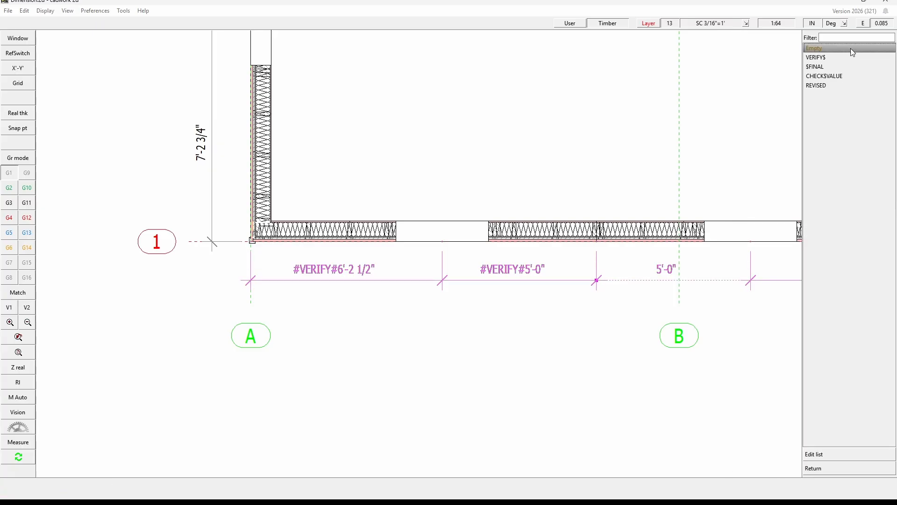
{"action": "left_click", "coordinate": [825, 87]}
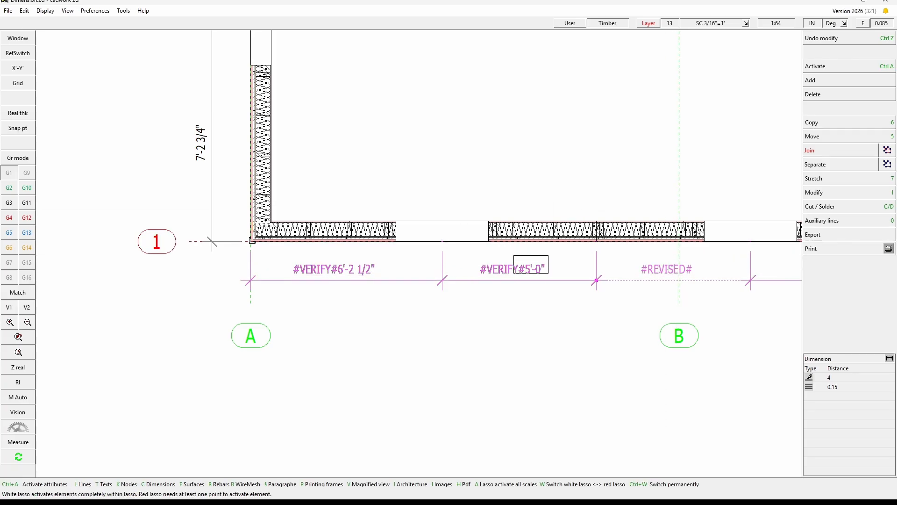
Add the VERIFY$ comment to the 5'-10" segment between grid lines B and C in the lower dimension chain.
{"action": "middle_click_drag", "start_coordinate": [681, 262], "coordinate": [441, 240]}
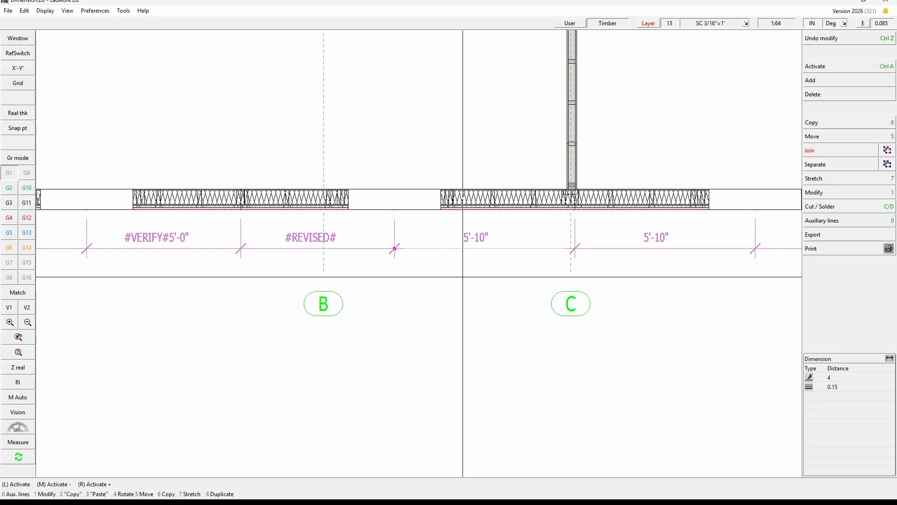
{"action": "left_click", "coordinate": [842, 193]}
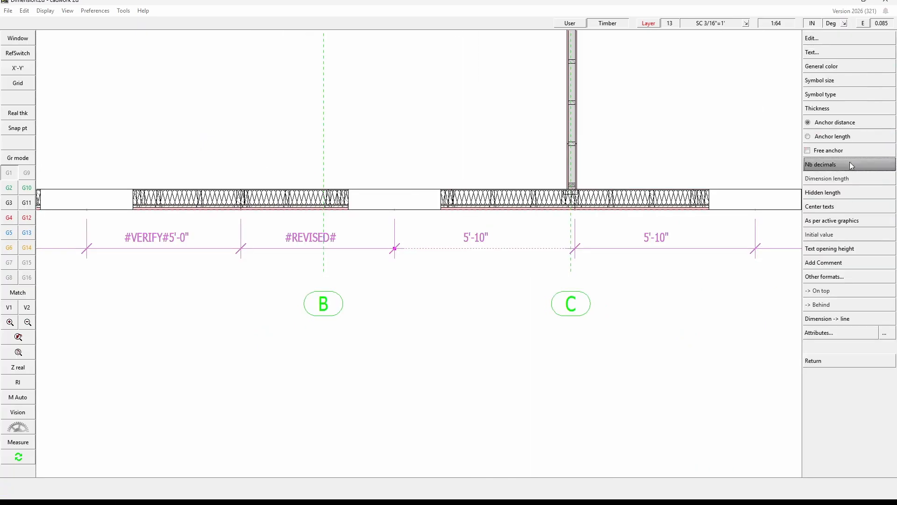
{"action": "left_click", "coordinate": [843, 262]}
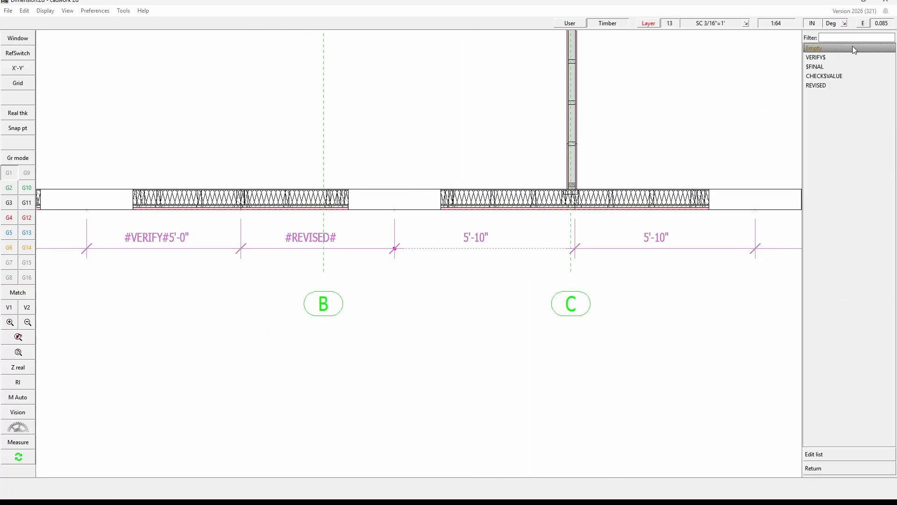
{"action": "left_click", "coordinate": [825, 57]}
{"action": "left_click", "coordinate": [849, 262]}
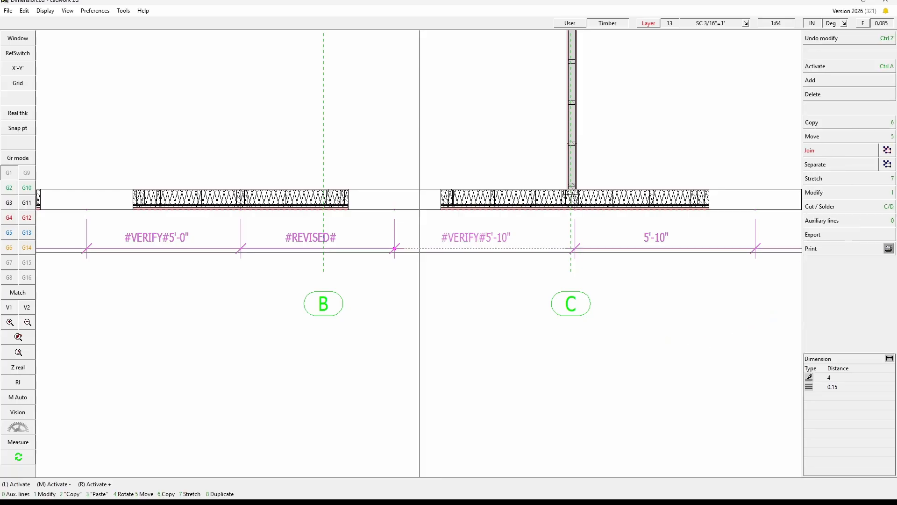
Add the $FINAL comment to the 5'-10" segment just past grid line C in the lower dimension chain.
{"action": "scroll", "coordinate": [484, 245], "scroll_direction": "up", "scroll_amount": 1}
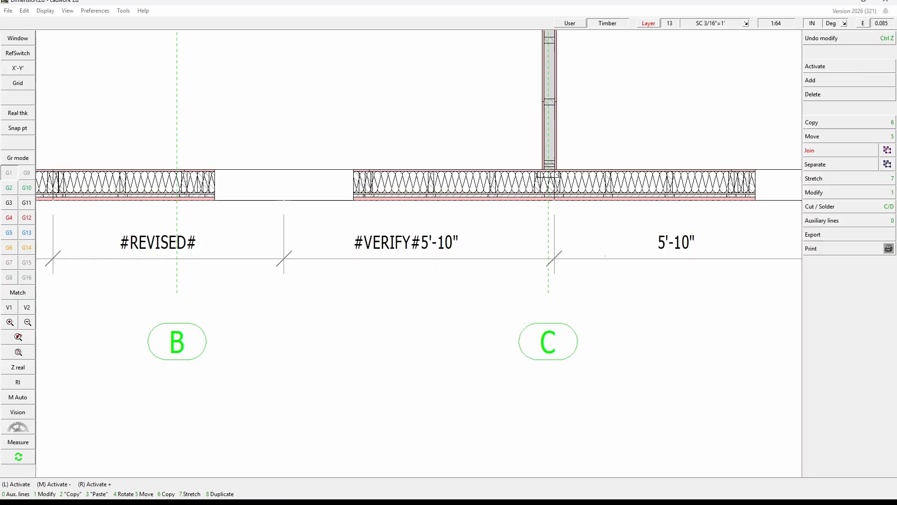
{"action": "left_click", "coordinate": [554, 259]}
{"action": "left_click", "coordinate": [820, 193]}
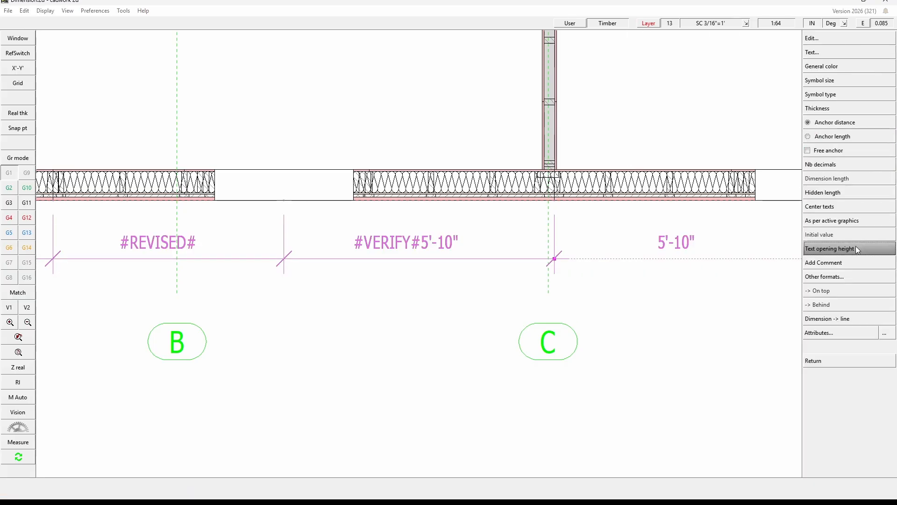
{"action": "left_click", "coordinate": [839, 260]}
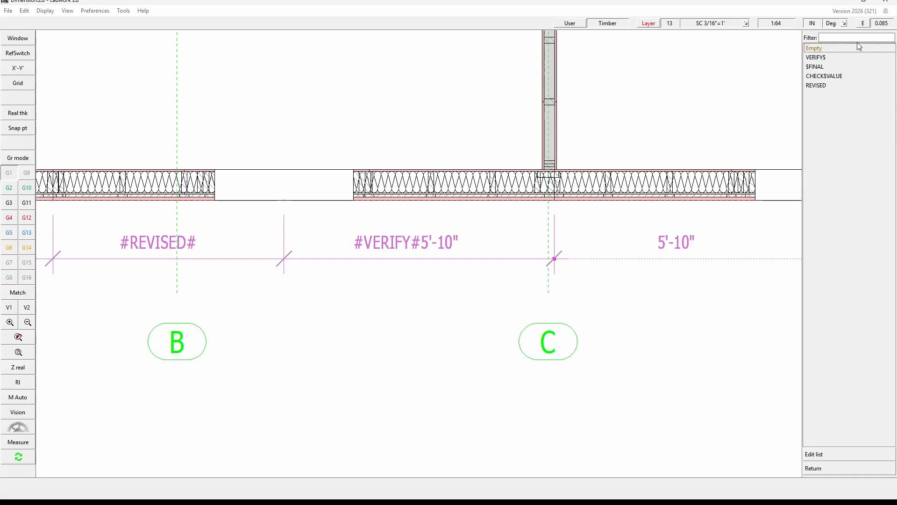
{"action": "left_click", "coordinate": [815, 66]}
{"action": "key", "text": "Escape"}
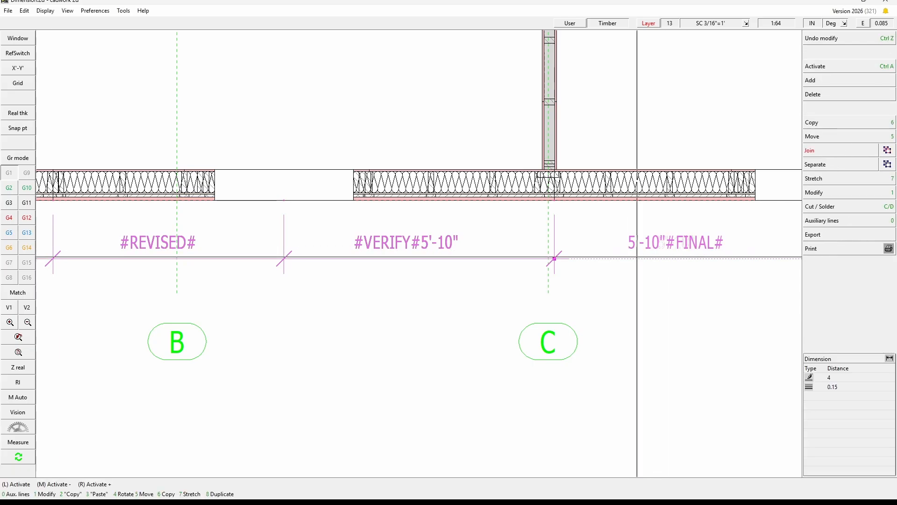
Add the CHECK$VALUE comment to the last segment of the lower dimension chain, near grid line D.
{"action": "scroll", "coordinate": [714, 253], "scroll_direction": "down", "scroll_amount": 1}
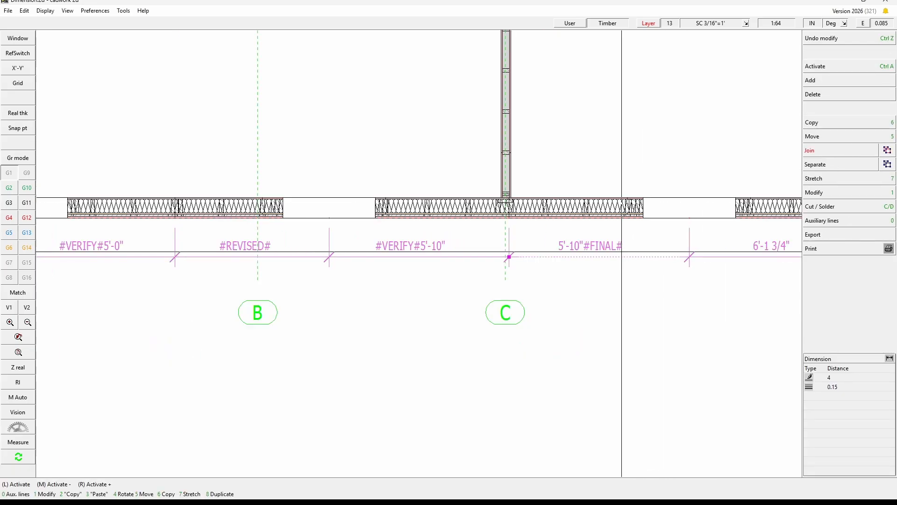
{"action": "left_click", "coordinate": [716, 257]}
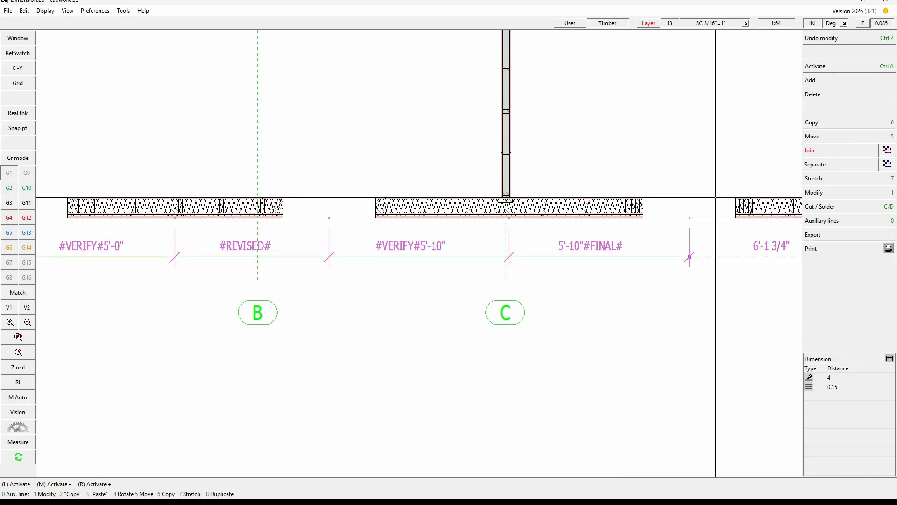
{"action": "left_click", "coordinate": [818, 192]}
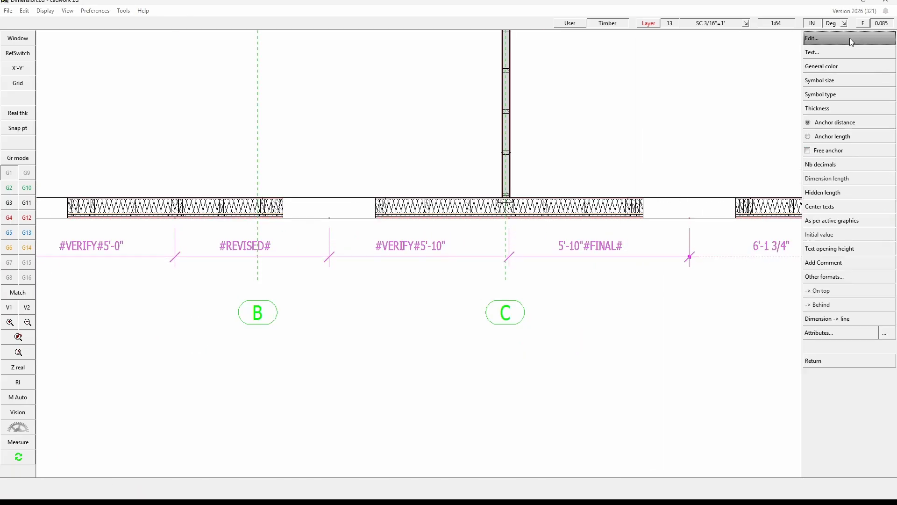
{"action": "left_click", "coordinate": [839, 278]}
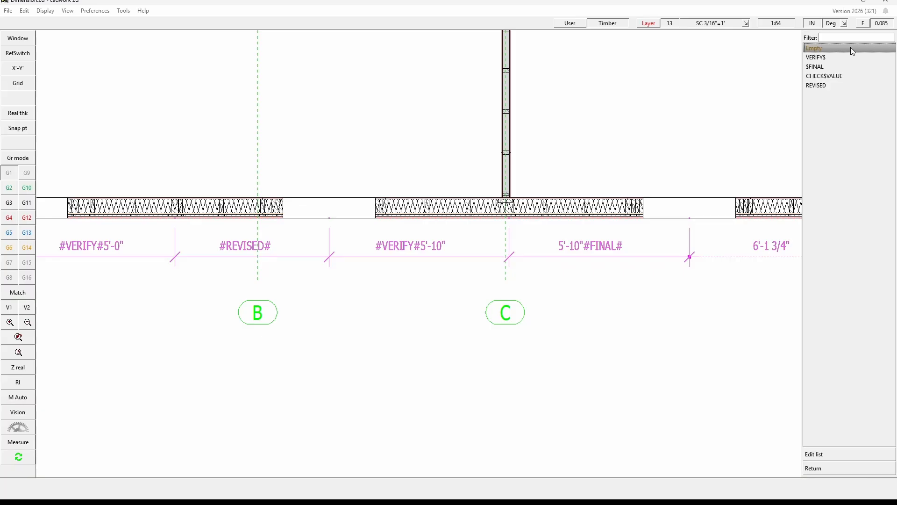
{"action": "left_click", "coordinate": [834, 79]}
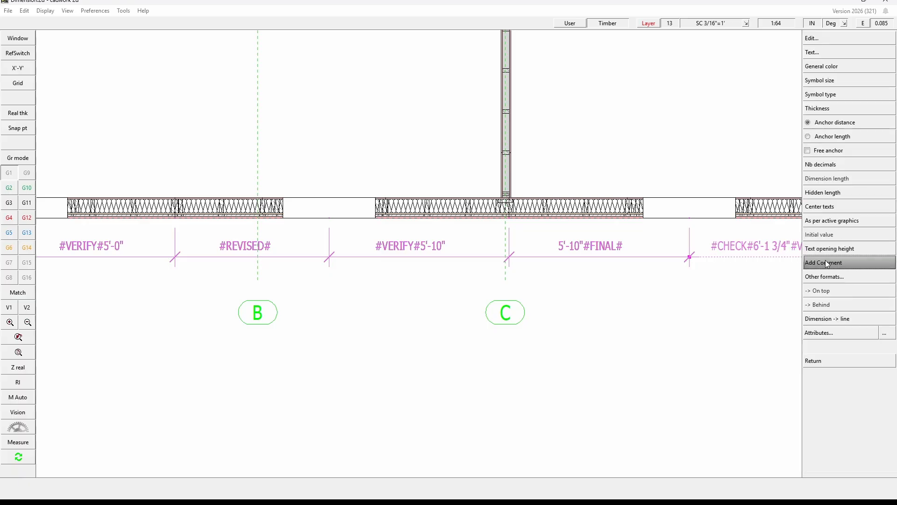
{"action": "right_click", "coordinate": [422, 257]}
Examine the commented dimension near grid line D and the dimension chain along the wall at grid line 3.
{"action": "scroll", "coordinate": [421, 254], "scroll_direction": "down", "scroll_amount": 1}
{"action": "scroll", "coordinate": [649, 248], "scroll_direction": "up", "scroll_amount": 1}
{"action": "scroll", "coordinate": [419, 254], "scroll_direction": "up", "scroll_amount": 1}
{"action": "left_click", "coordinate": [331, 278]}
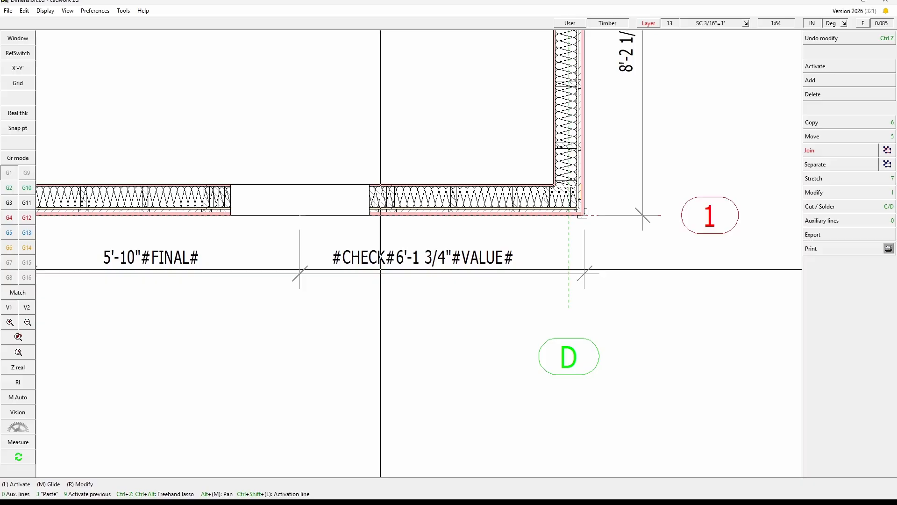
{"action": "mouse_move", "coordinate": [379, 275]}
{"action": "left_mouse_down"}
{"action": "mouse_move", "coordinate": [473, 235]}
{"action": "mouse_move", "coordinate": [451, 239]}
{"action": "left_mouse_up"}
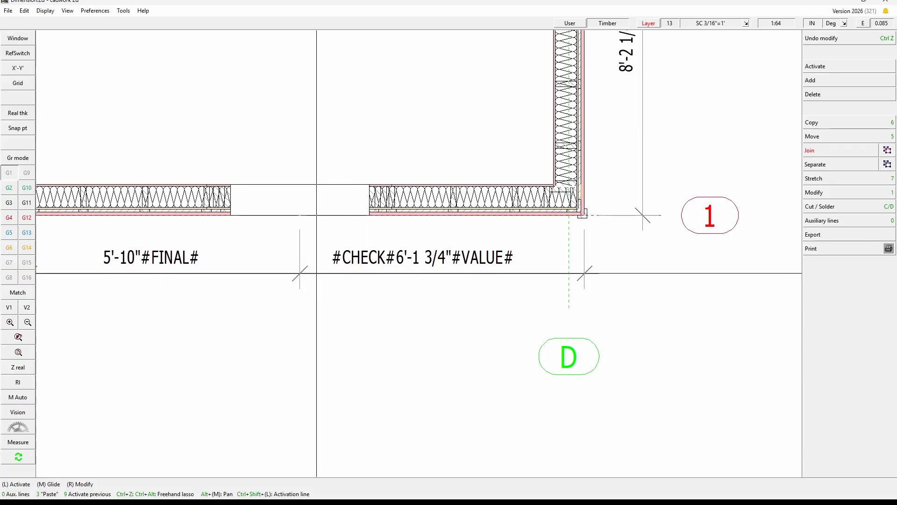
{"action": "scroll", "coordinate": [316, 273], "scroll_direction": "down", "scroll_amount": 8}
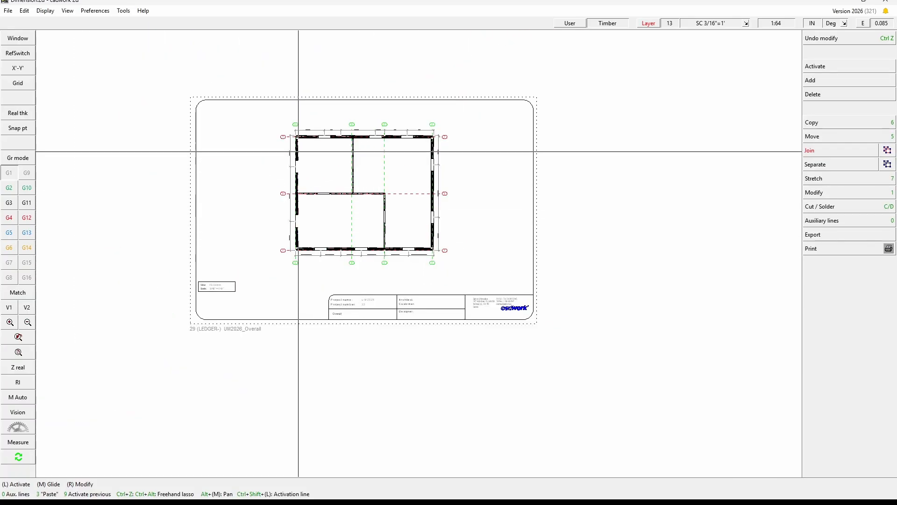
{"action": "left_click_drag", "start_coordinate": [272, 152], "coordinate": [394, 100]}
{"action": "scroll", "coordinate": [293, 263], "scroll_direction": "up", "scroll_amount": 2}
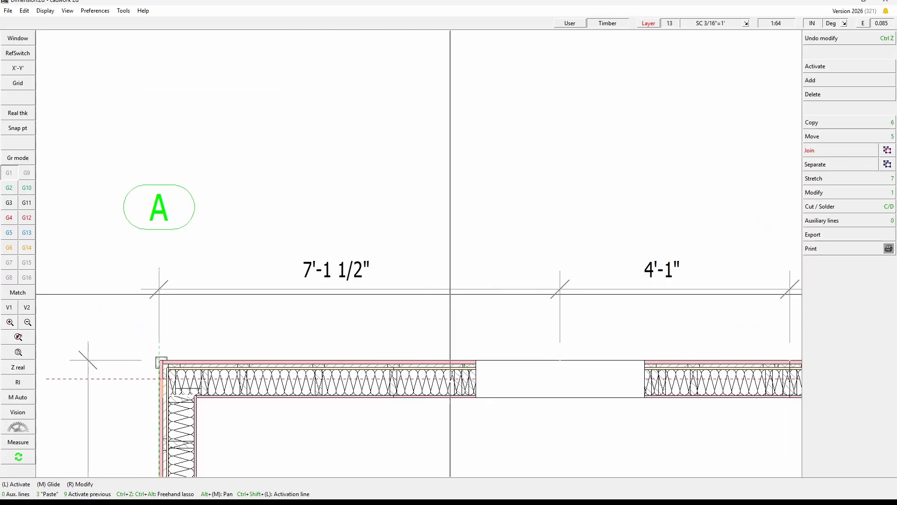
{"action": "left_click", "coordinate": [322, 289]}
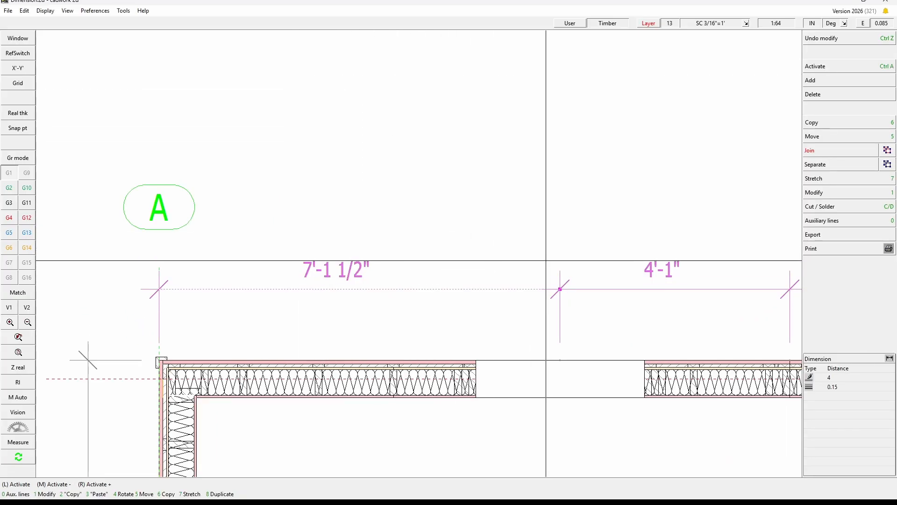
{"action": "scroll", "coordinate": [517, 299], "scroll_direction": "down", "scroll_amount": 5}
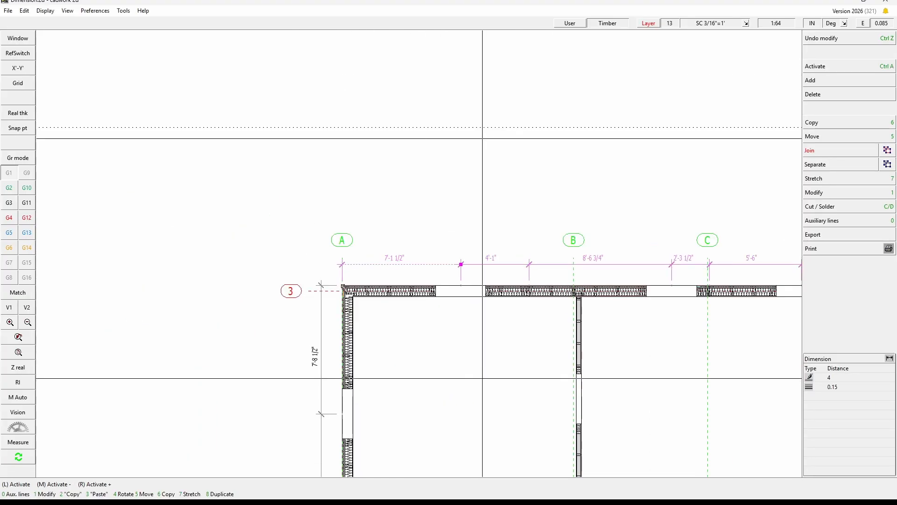
{"action": "left_click", "coordinate": [525, 359]}
Dimension the first three stud spacings of the grid line 3 wall from the corner at grid line A, placing the chain inside the room.
{"action": "scroll", "coordinate": [417, 251], "scroll_direction": "up", "scroll_amount": 2}
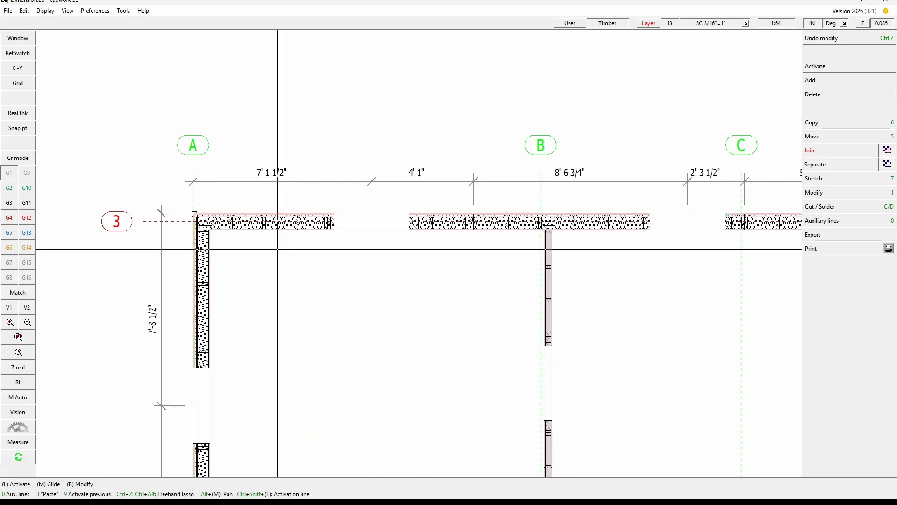
{"action": "scroll", "coordinate": [330, 244], "scroll_direction": "up", "scroll_amount": 2}
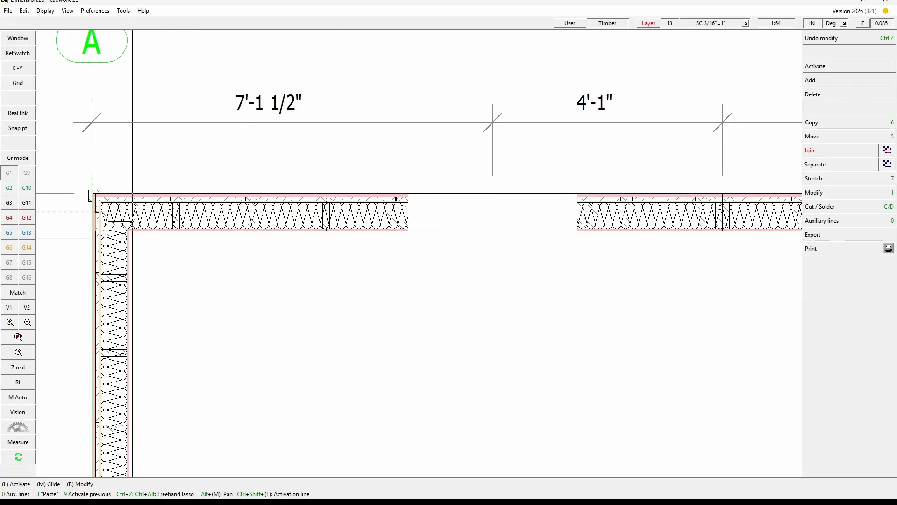
{"action": "scroll", "coordinate": [455, 314], "scroll_direction": "down", "scroll_amount": 2}
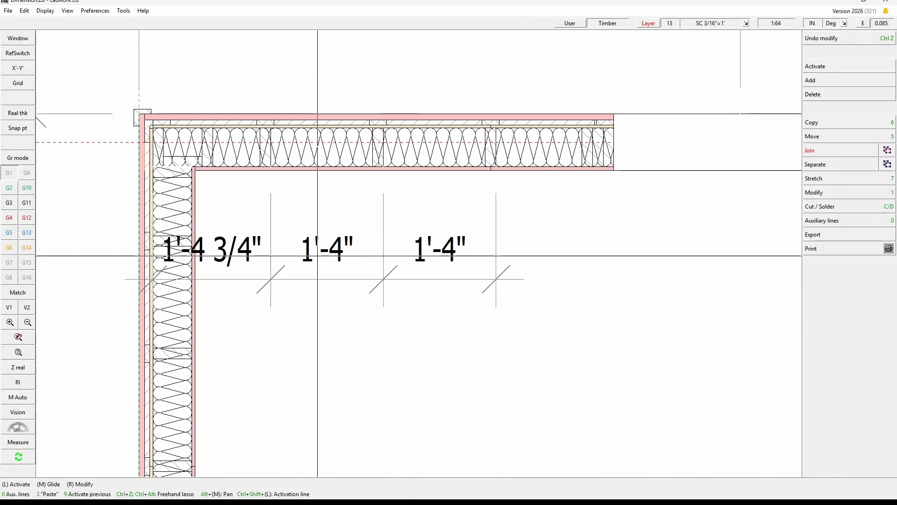
Add the entry $TYP. to the dimension comment list, starting from the middle segment of the stud spacing dimension.
{"action": "left_click", "coordinate": [337, 279]}
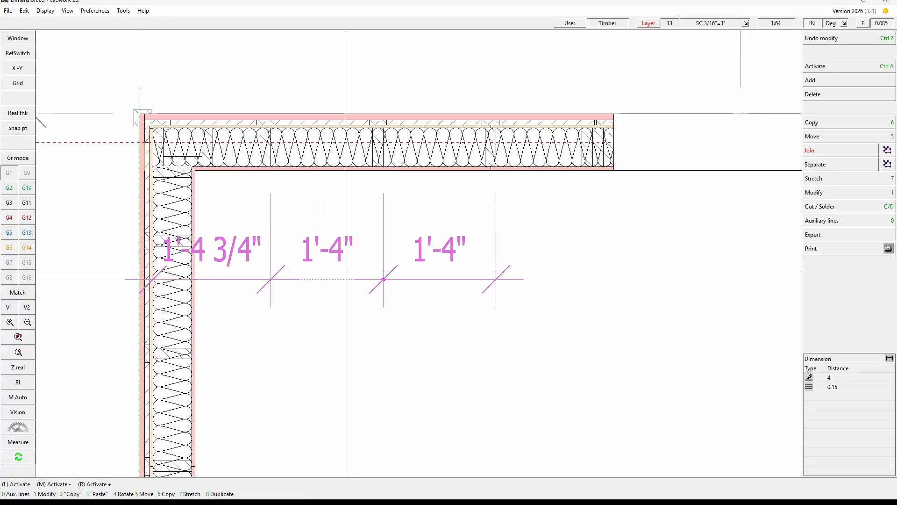
{"action": "left_click", "coordinate": [822, 193]}
{"action": "left_click", "coordinate": [845, 263]}
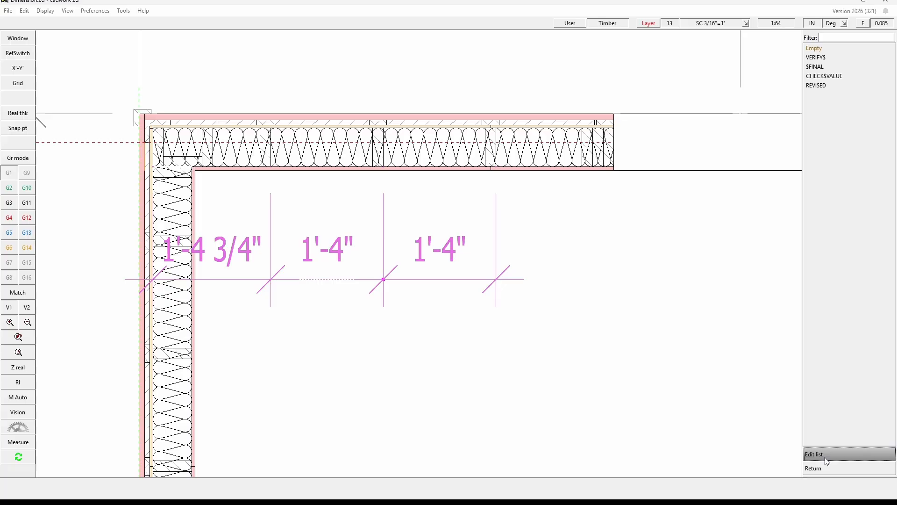
{"action": "left_click", "coordinate": [838, 455]}
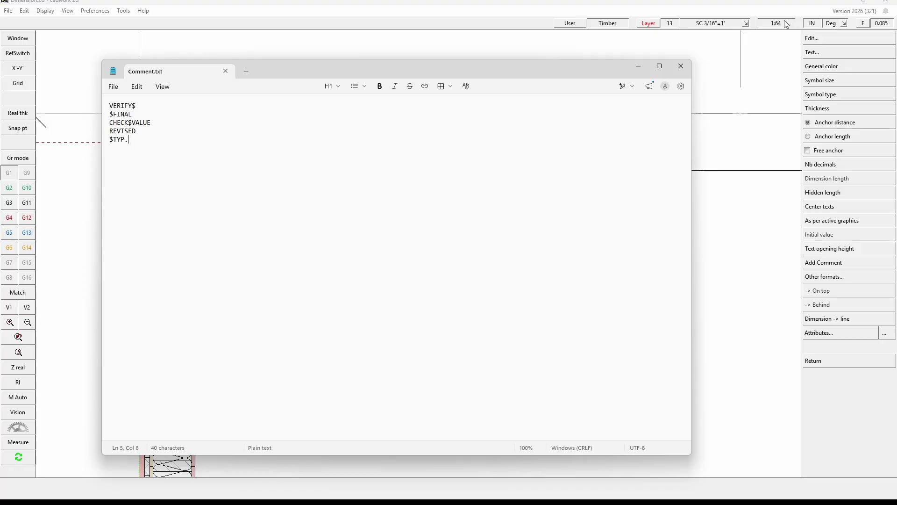
{"action": "left_click", "coordinate": [681, 66]}
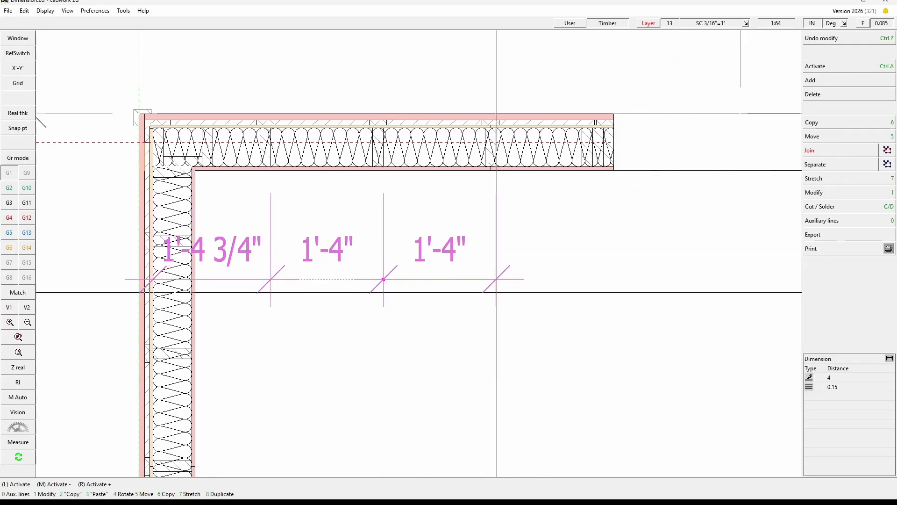
Add the $TYP. comment to the middle segment of the stud spacing dimension at the grid A and 3 corner.
{"action": "left_click", "coordinate": [830, 192]}
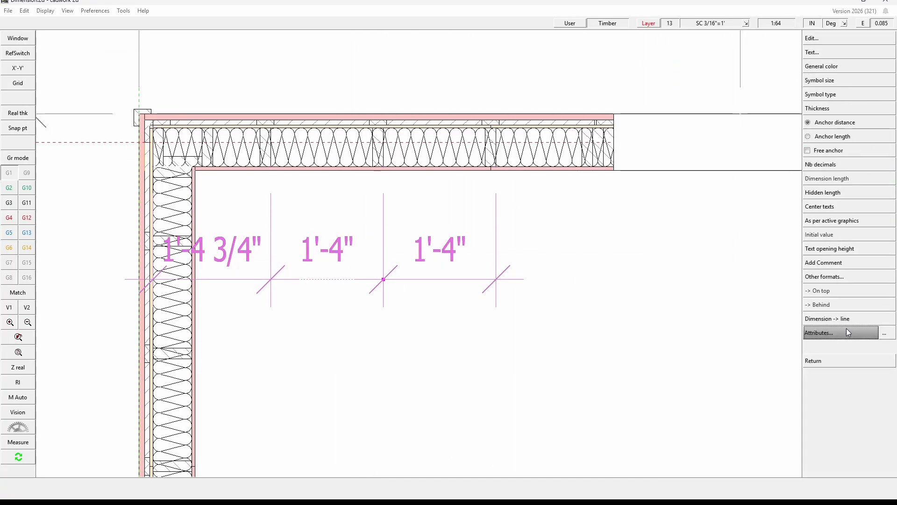
{"action": "left_click", "coordinate": [838, 265]}
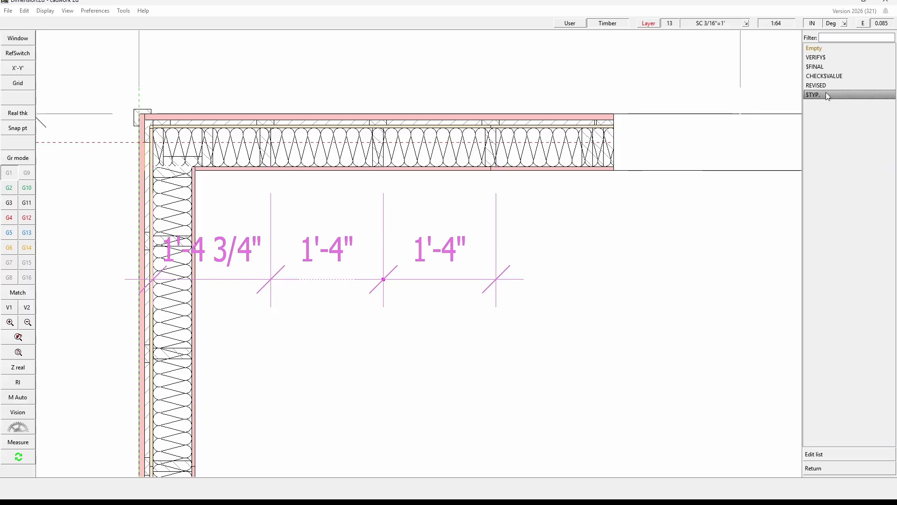
{"action": "left_click", "coordinate": [823, 93]}
{"action": "right_click", "coordinate": [426, 306]}
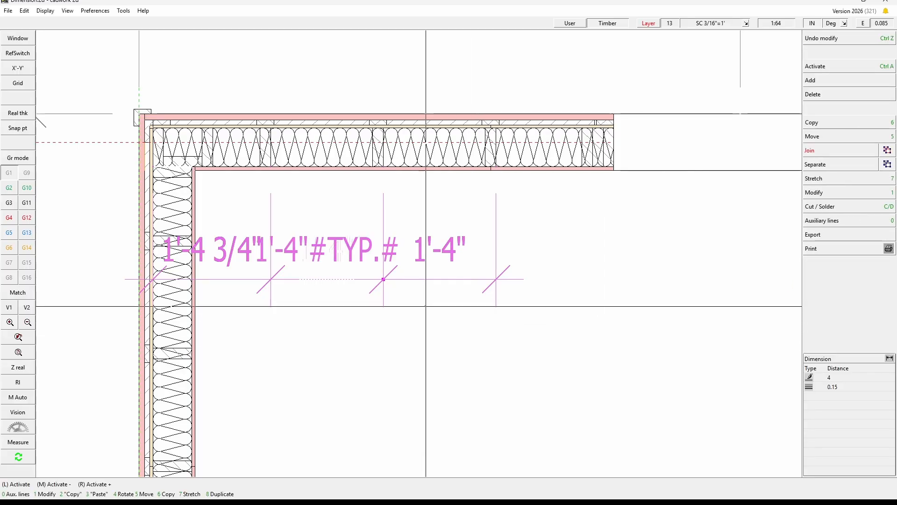
Apply the Shifted texts format to the stud spacing dimension so its overlapping texts are staggered, and deselect the dimension.
{"action": "left_click", "coordinate": [835, 190]}
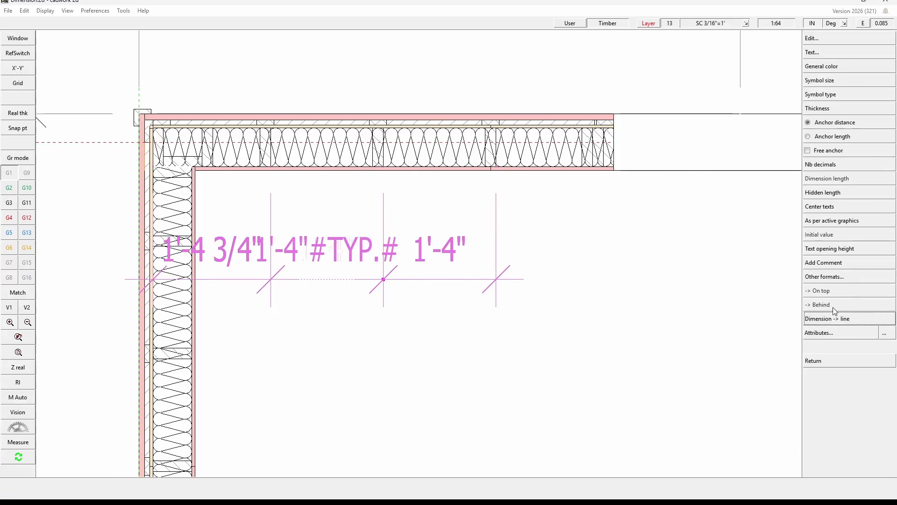
{"action": "left_click", "coordinate": [833, 282]}
{"action": "left_click", "coordinate": [849, 94]}
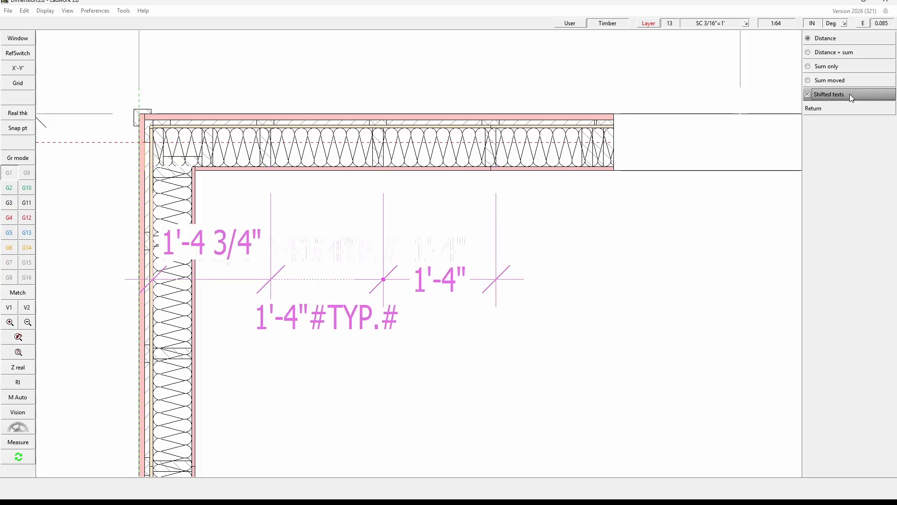
{"action": "key", "text": "Escape"}
{"action": "key", "text": "Escape"}
{"action": "scroll", "coordinate": [344, 314], "scroll_direction": "up", "scroll_amount": 1}
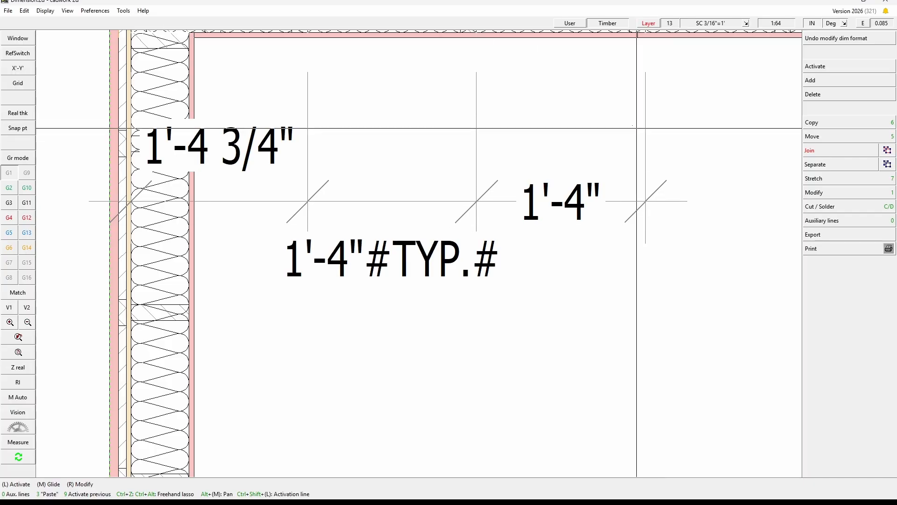
Open Comment.txt from the 2d folder of the user profile, examine the stored dimension comments, and return to the floor plan.
{"action": "left_click", "coordinate": [143, 11]}
{"action": "left_click", "coordinate": [166, 21]}
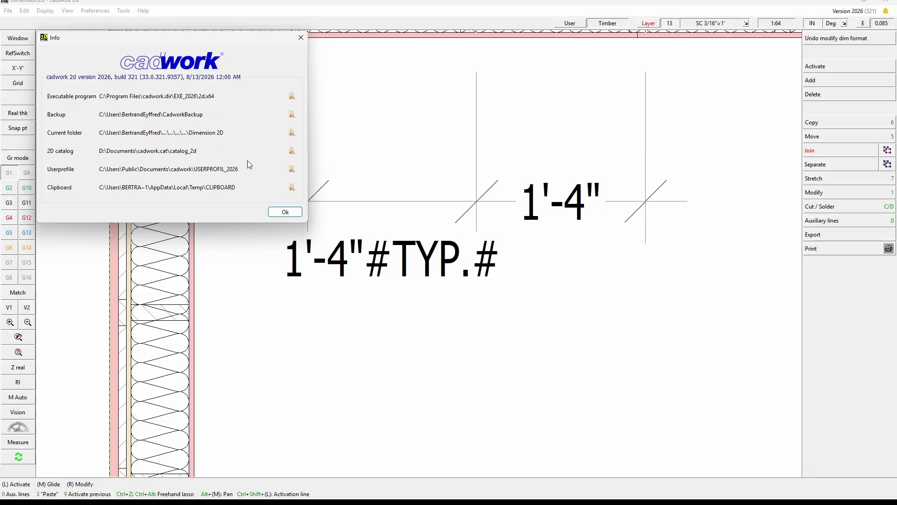
{"action": "left_click", "coordinate": [292, 169]}
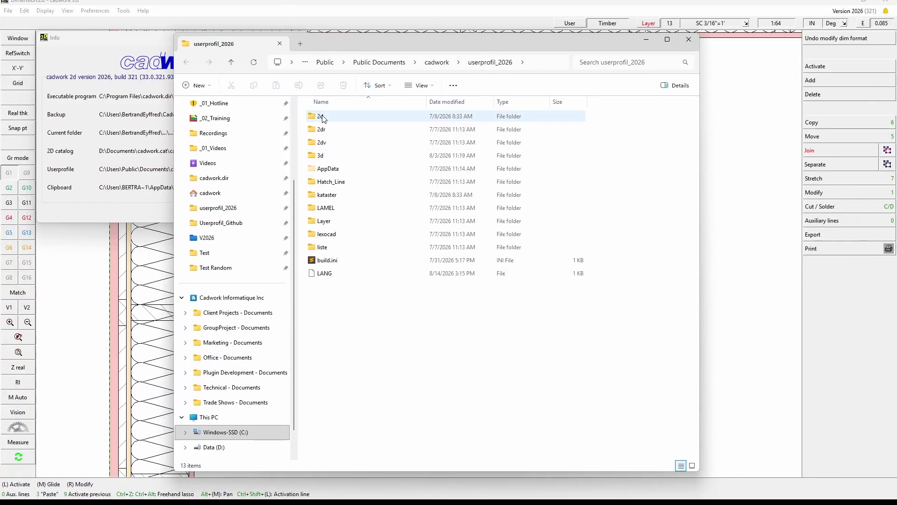
{"action": "double_click", "coordinate": [320, 116]}
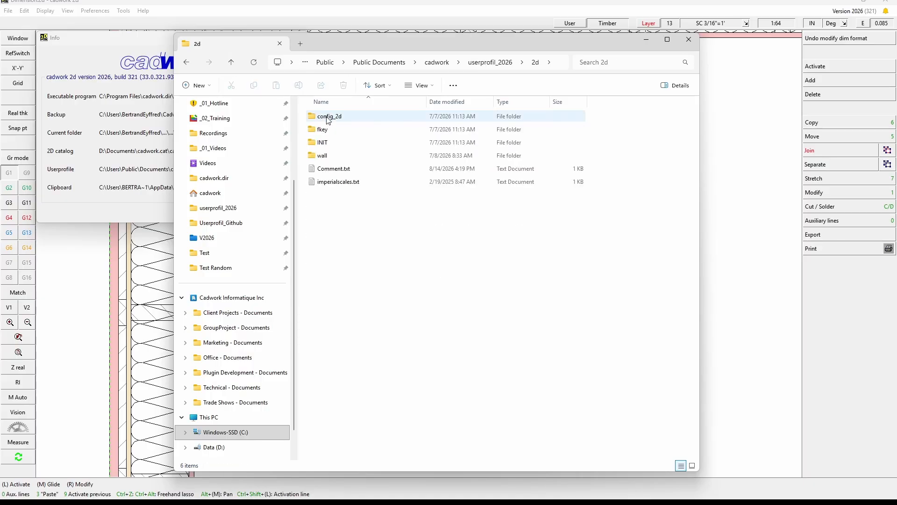
{"action": "left_click", "coordinate": [334, 169]}
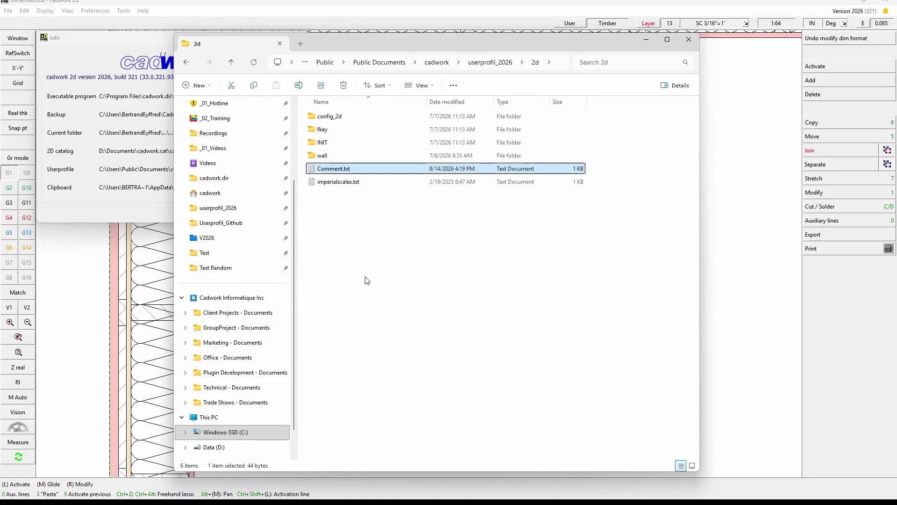
{"action": "double_click", "coordinate": [337, 168]}
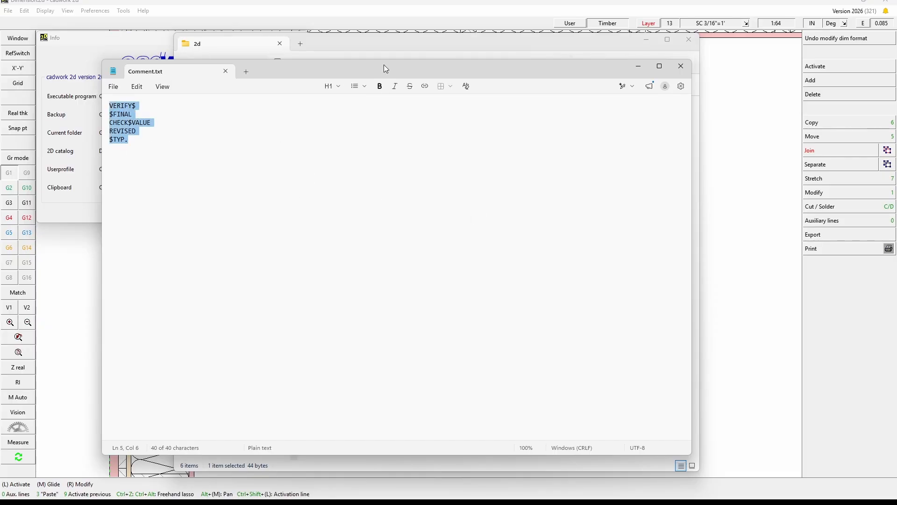
{"action": "left_click", "coordinate": [680, 67]}
{"action": "left_click", "coordinate": [644, 40]}
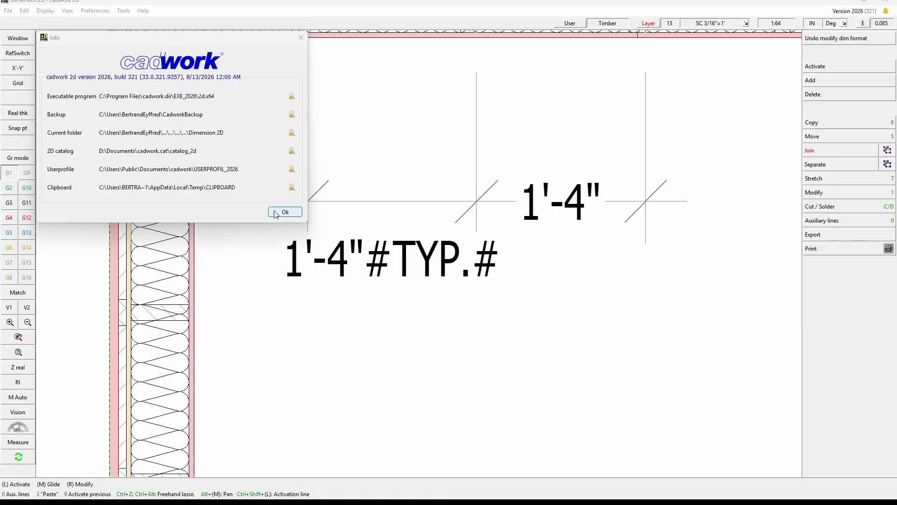
{"action": "key", "text": "Return"}
{"action": "scroll", "coordinate": [535, 309], "scroll_direction": "down", "scroll_amount": 5}
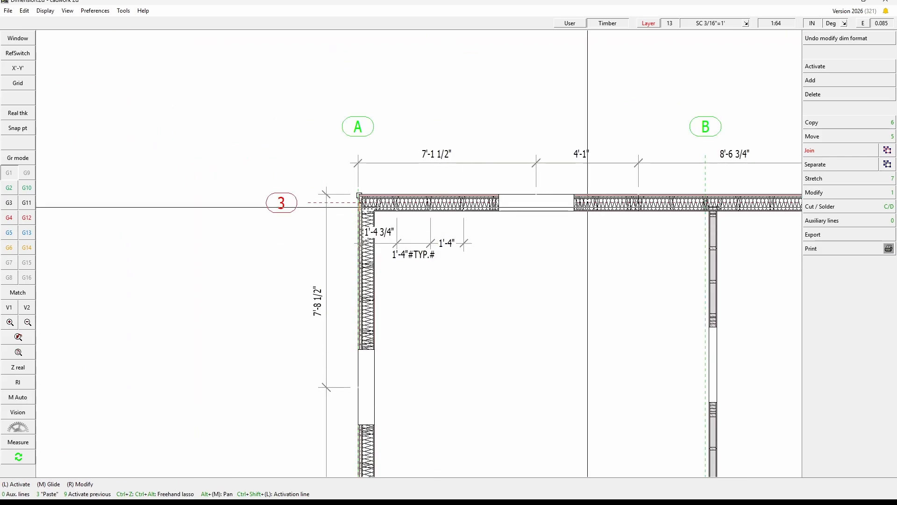